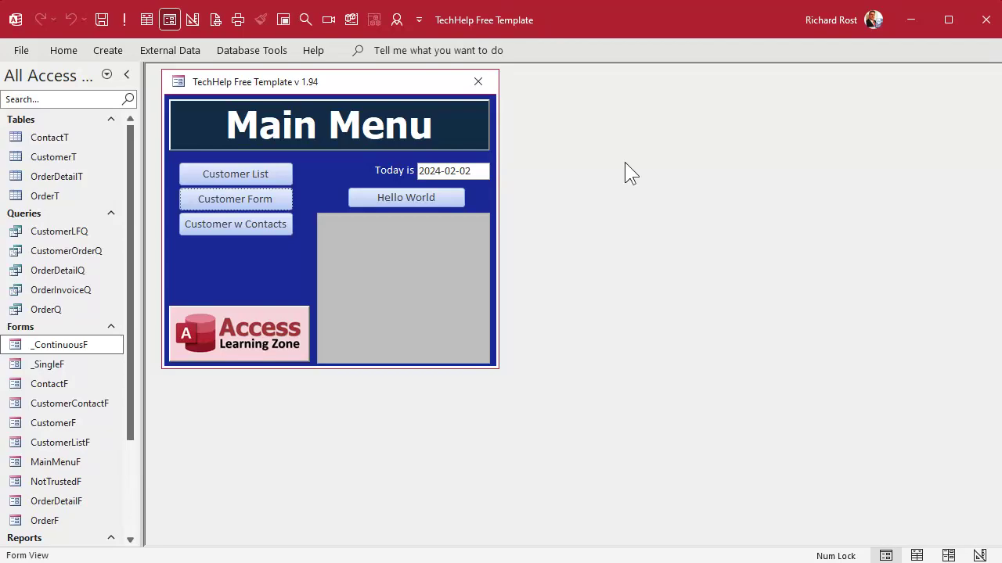
Step: Start a new table design with ReadingID as an AutoNumber field and a TempValue field
{"action": "left_click", "coordinate": [112, 52]}
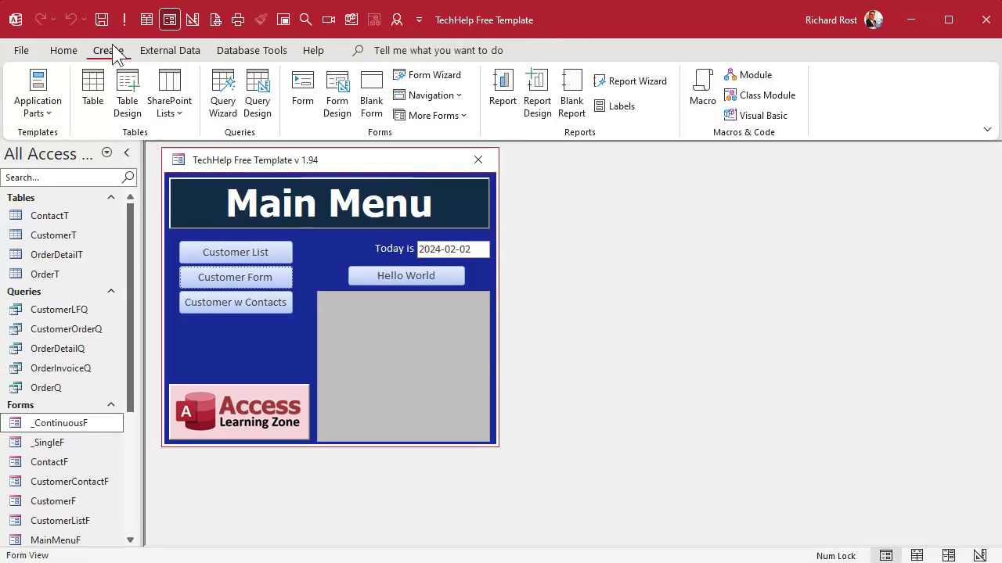
{"action": "left_click", "coordinate": [128, 98]}
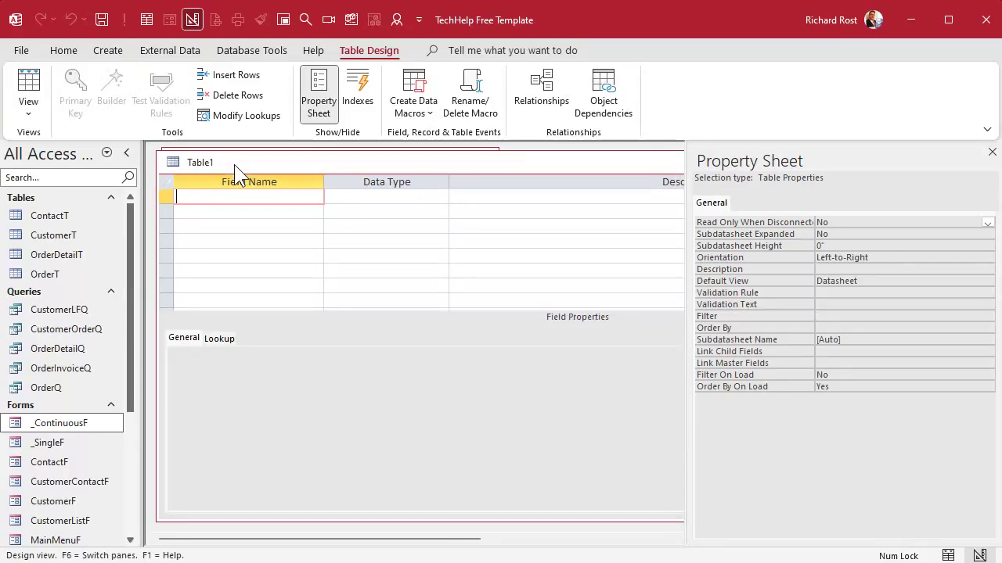
{"action": "type", "text": "ReadingID"}
{"action": "key", "text": "Tab"}
{"action": "type", "text": "a"}
{"action": "key", "text": "Return"}
{"action": "key", "text": "Return"}
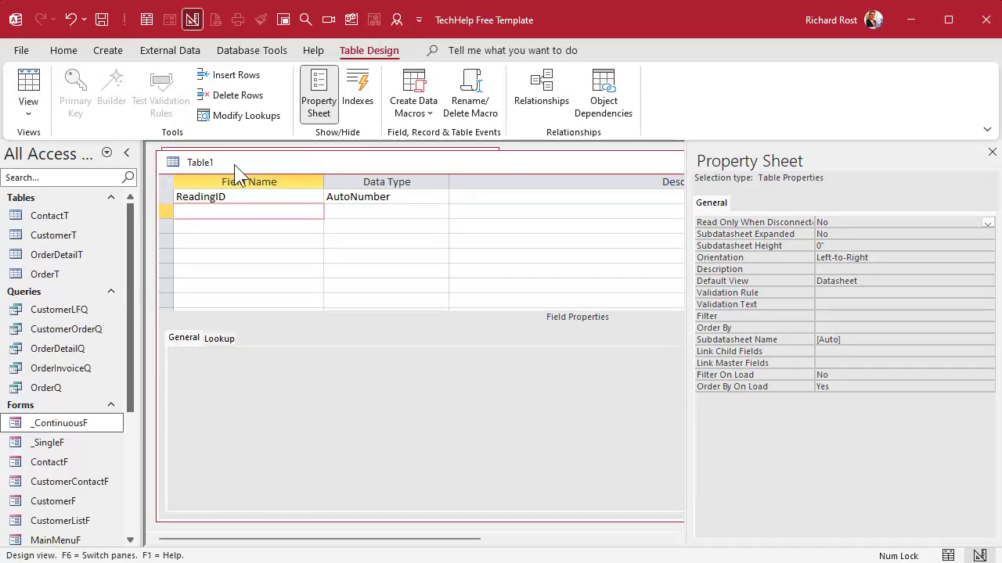
{"action": "type", "text": "TempValue"}
{"action": "key", "text": "Tab"}
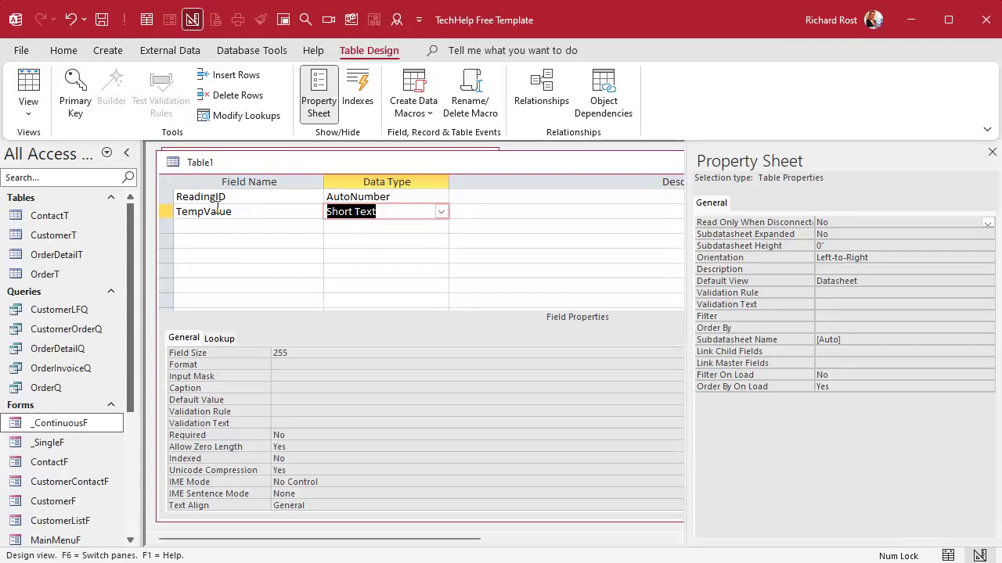
Step: Make TempValue a required Number field of size Double, removing the default value 0
{"action": "left_click_drag", "start_coordinate": [204, 211], "coordinate": [260, 206]}
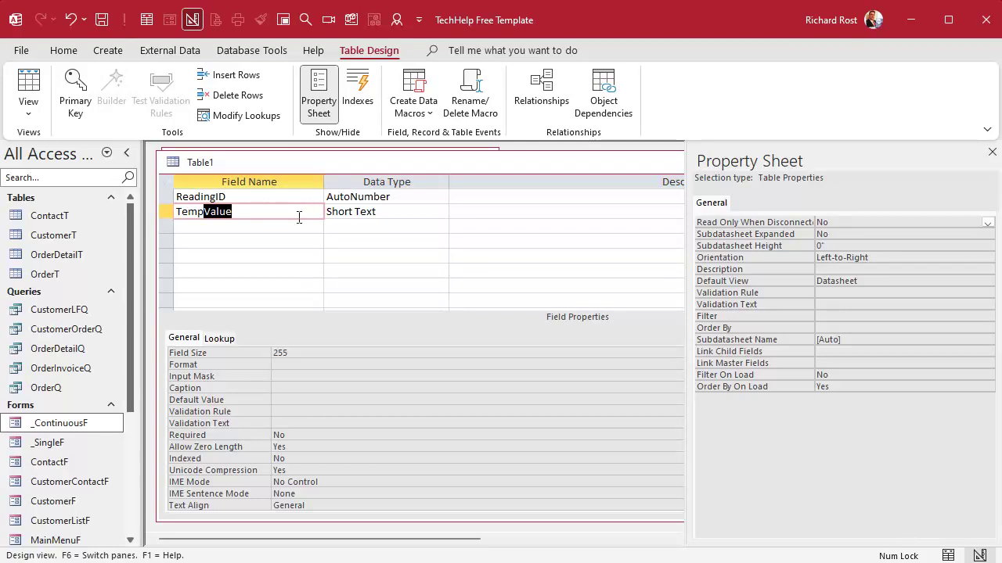
{"action": "key", "text": "Tab"}
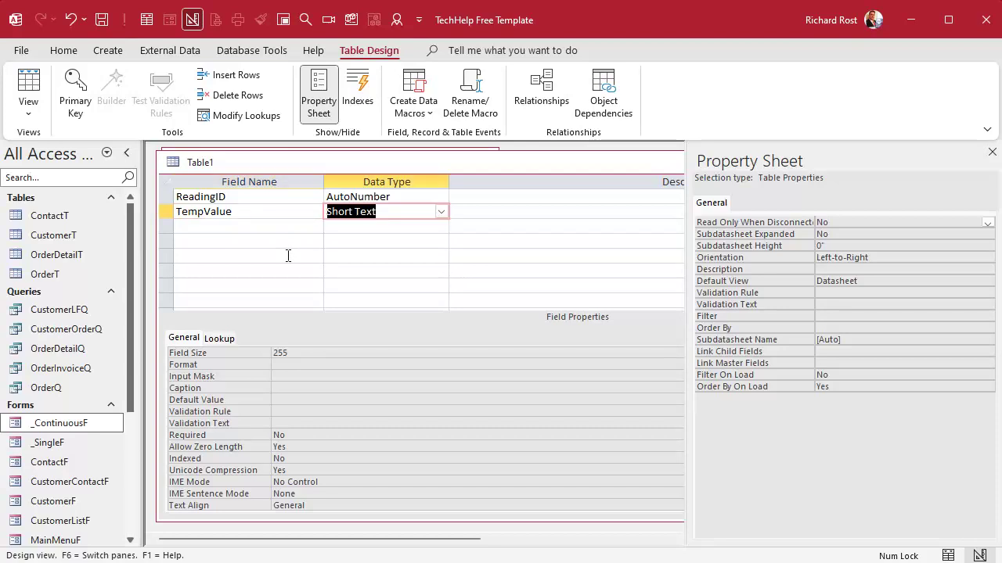
{"action": "type", "text": "n"}
{"action": "key", "text": "Tab"}
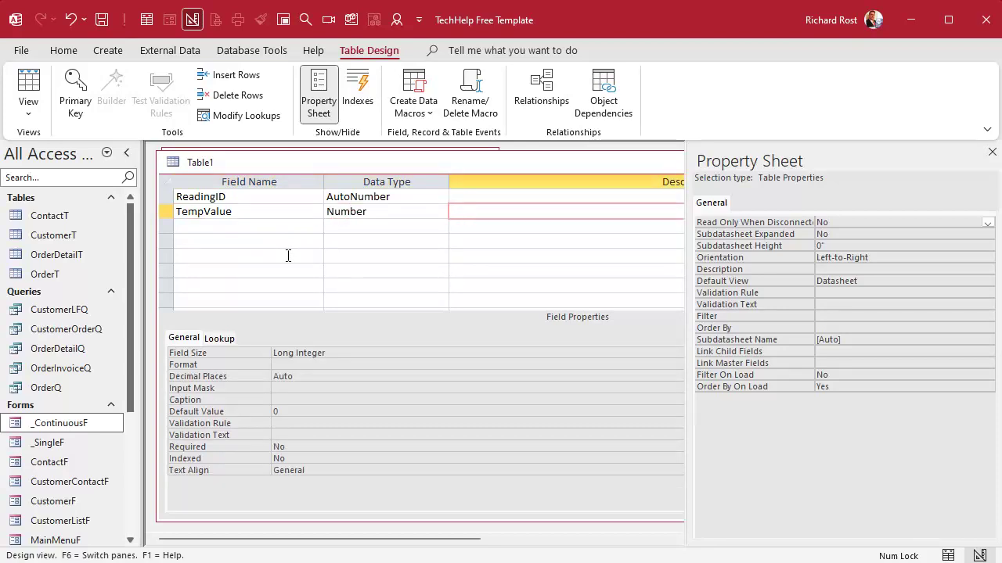
{"action": "left_click", "coordinate": [243, 353]}
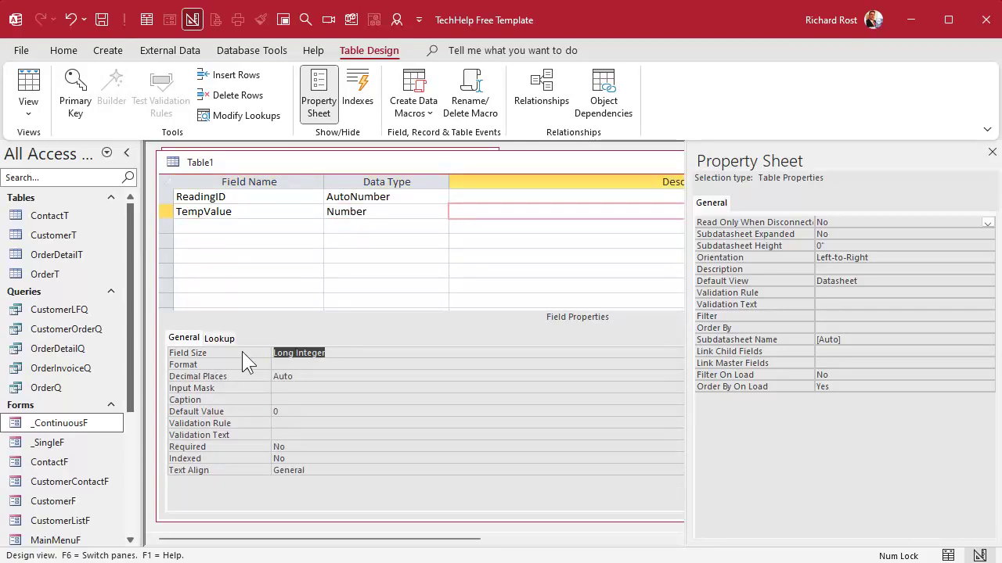
{"action": "type", "text": "double"}
{"action": "key", "text": "Tab"}
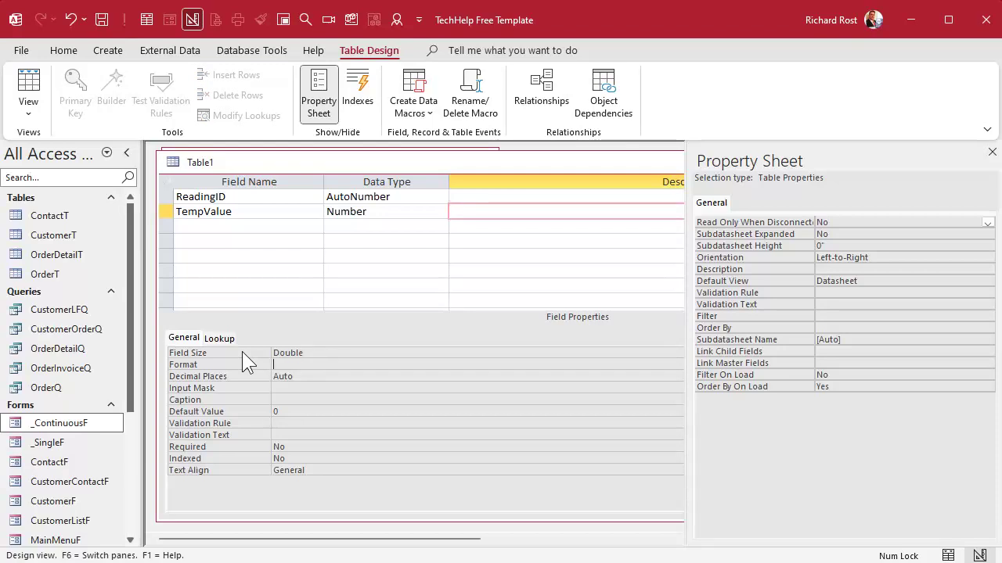
{"action": "key", "text": "Tab"}
{"action": "key", "text": "Tab"}
{"action": "key", "text": "Tab"}
{"action": "key", "text": "Tab"}
{"action": "key", "text": "BackSpace"}
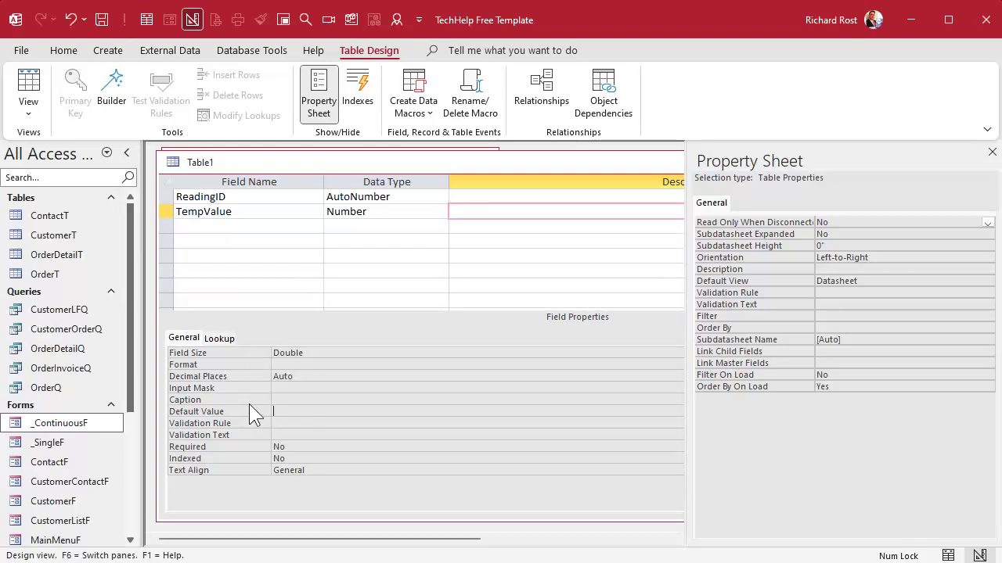
{"action": "double_click", "coordinate": [310, 446]}
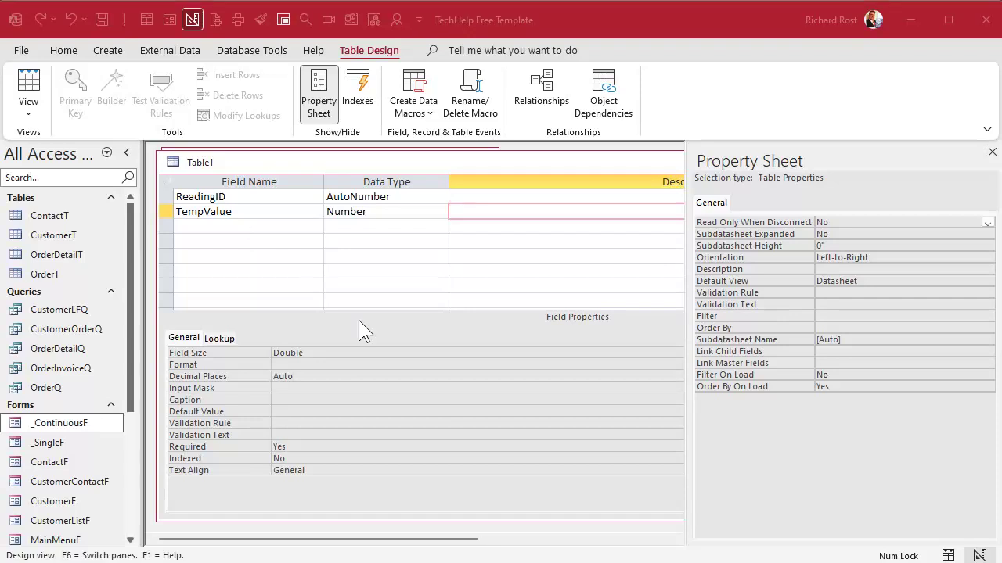
Step: Add a third field named TempScale with the Short Text data type
{"action": "left_click", "coordinate": [234, 225]}
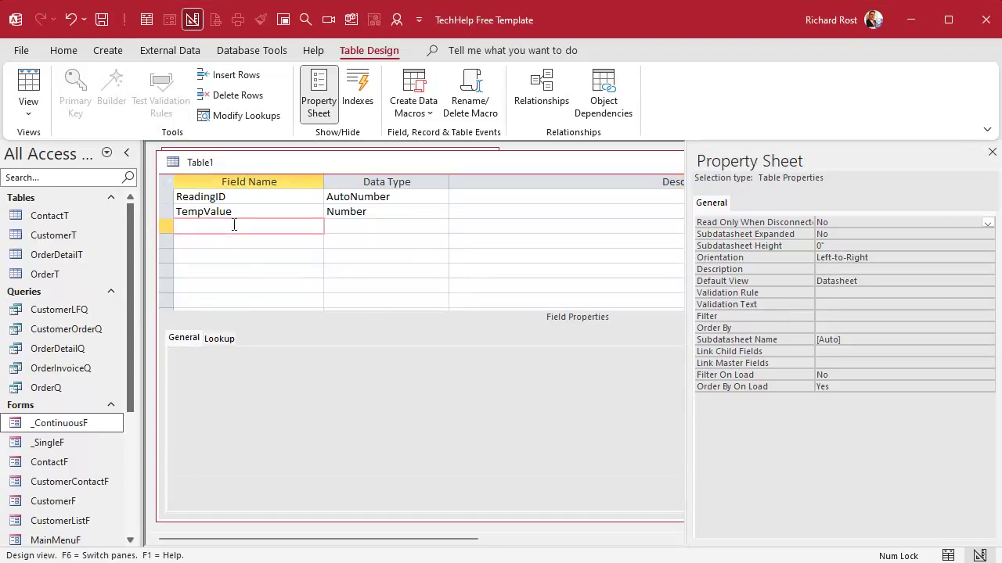
{"action": "type", "text": "TempScale"}
{"action": "key", "text": "Tab"}
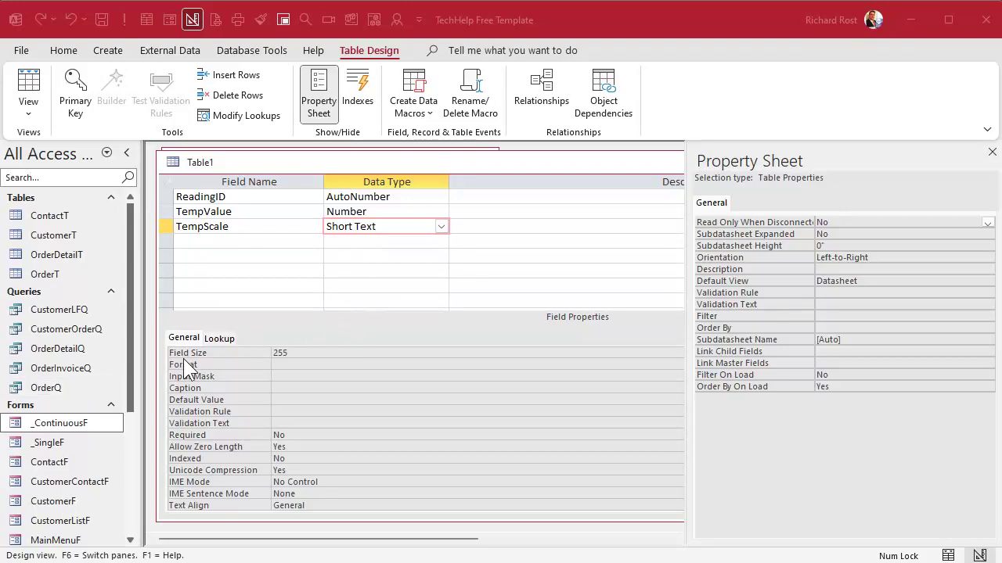
{"action": "left_click", "coordinate": [263, 354]}
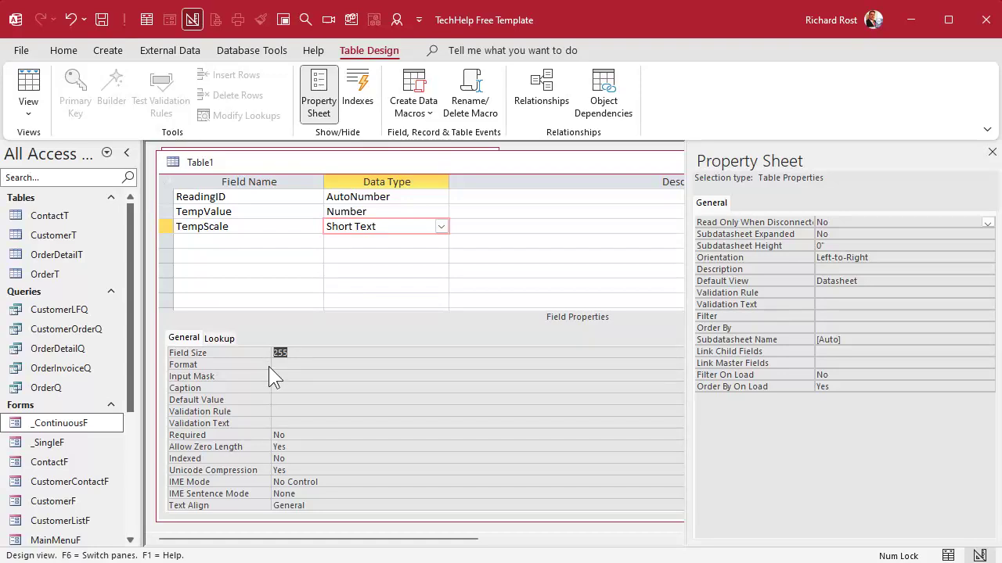
Step: Change TempScale's field size from 255 to 1
{"action": "type", "text": "1"}
{"action": "left_click", "coordinate": [306, 411]}
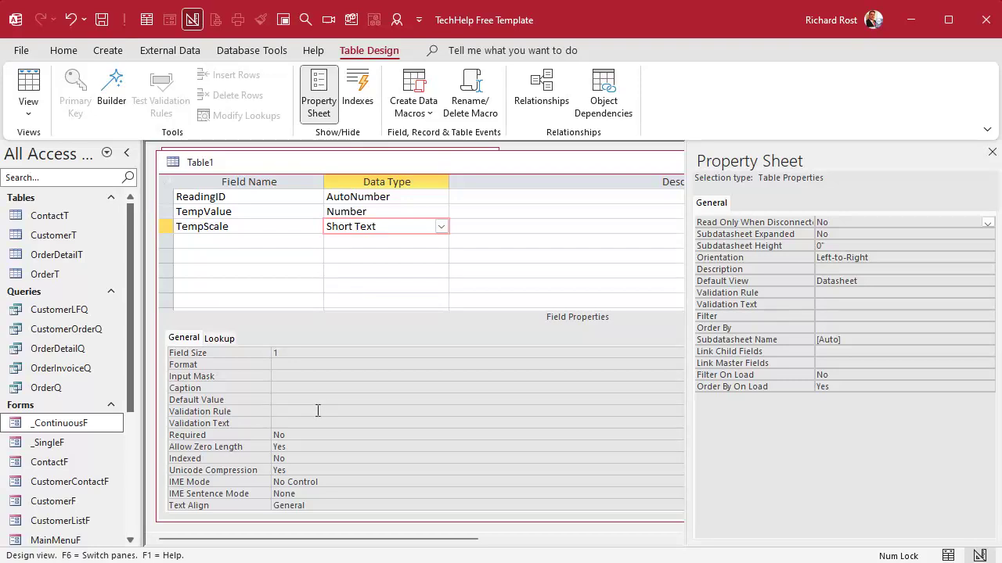
Step: Give TempScale the validation rule In("F","C","K") using the Zoom box
{"action": "key", "text": "shift+F2"}
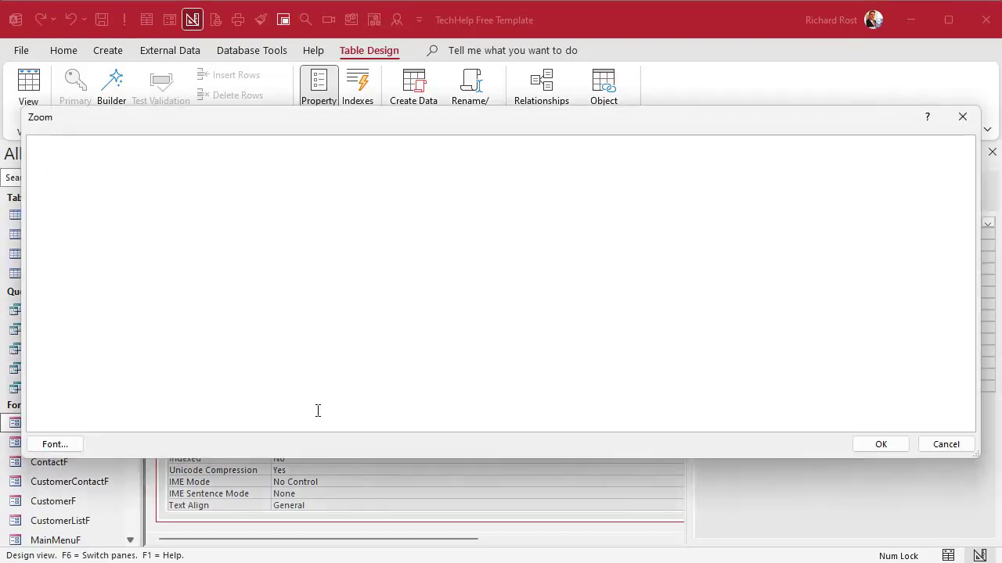
{"action": "type", "text": "In(\"F\",\"C\",\"K\")"}
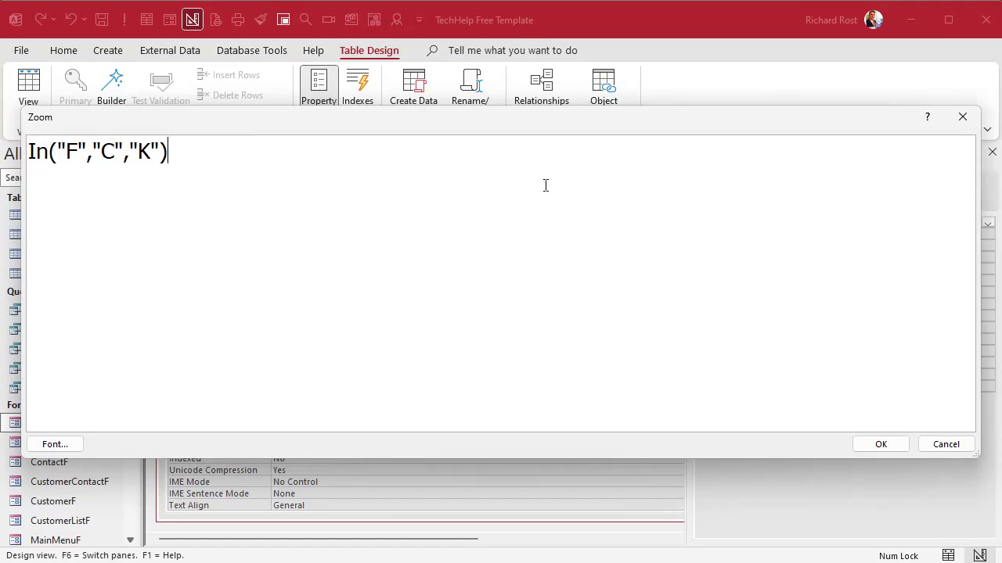
{"action": "left_click", "coordinate": [881, 445]}
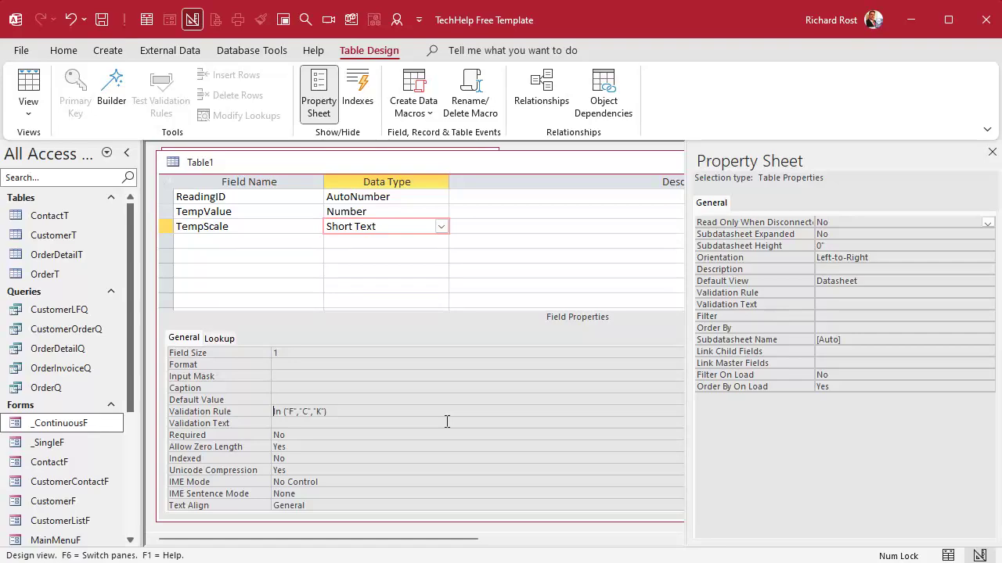
Step: Set TempScale's validation text to 'Must be: F, C, or K'
{"action": "left_click", "coordinate": [308, 423]}
{"action": "key", "text": "shift+F2"}
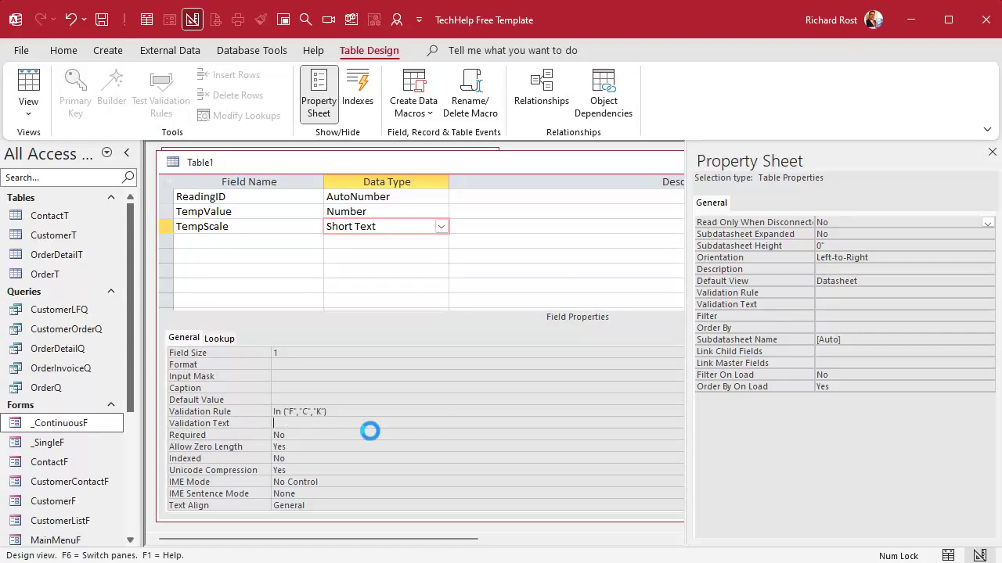
{"action": "type", "text": "Mus"}
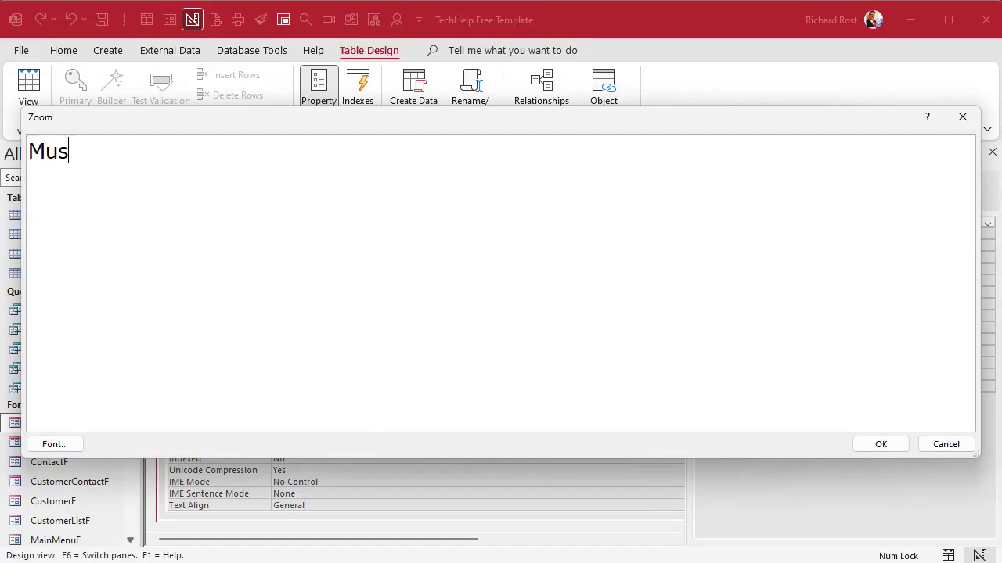
{"action": "type", "text": "t be: F, C, or K"}
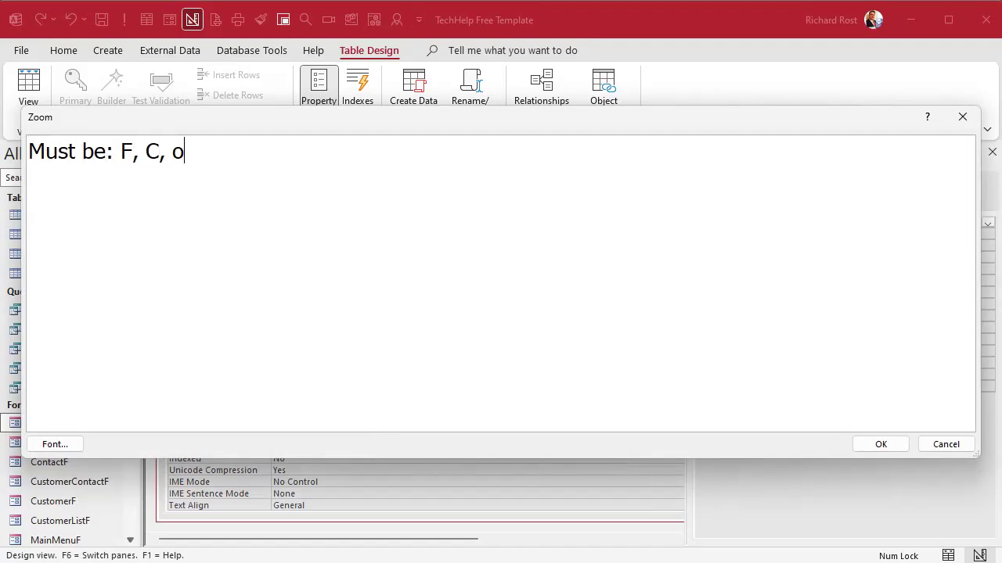
{"action": "left_click", "coordinate": [872, 444]}
{"action": "left_click", "coordinate": [361, 413]}
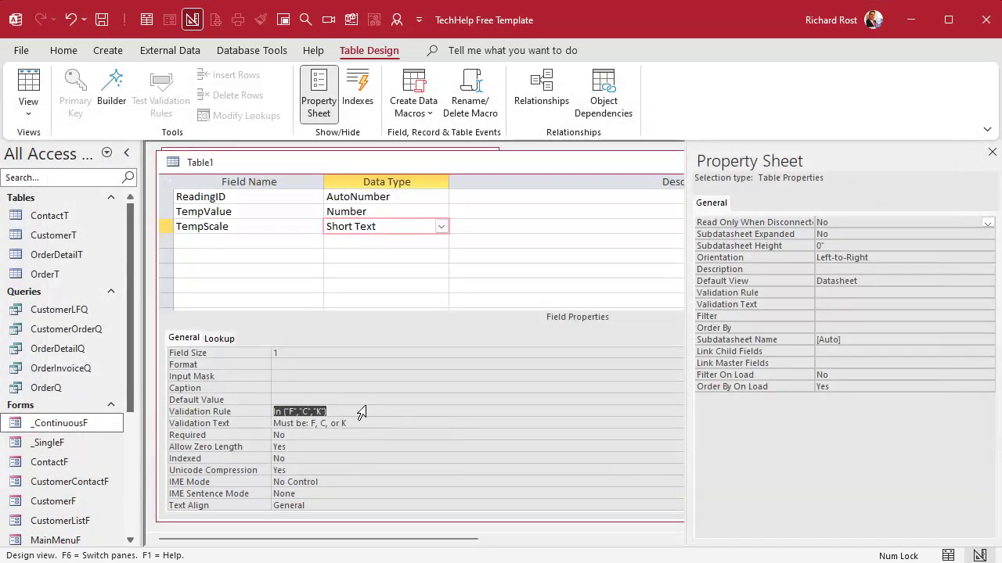
{"action": "left_click", "coordinate": [357, 401]}
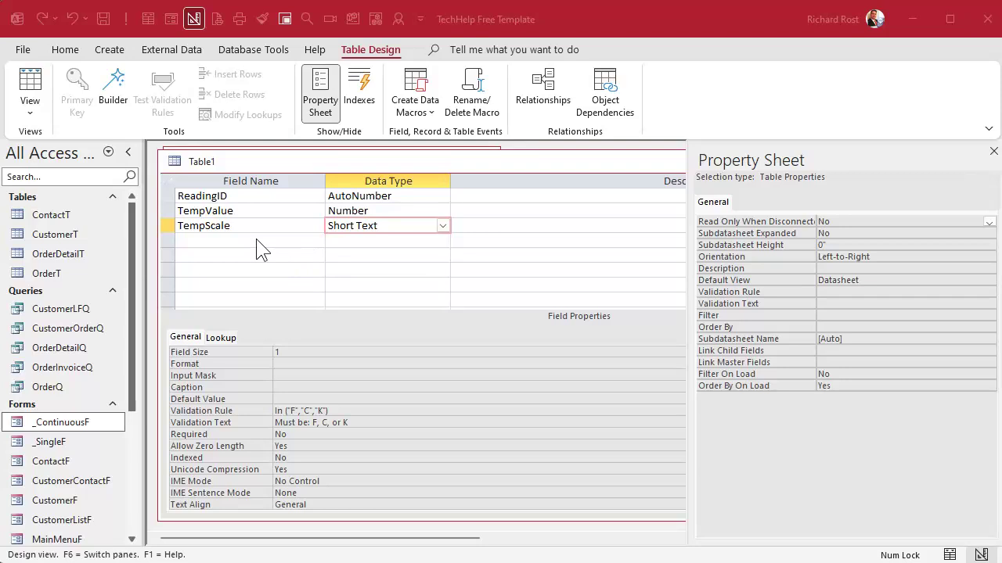
{"action": "left_click", "coordinate": [258, 240]}
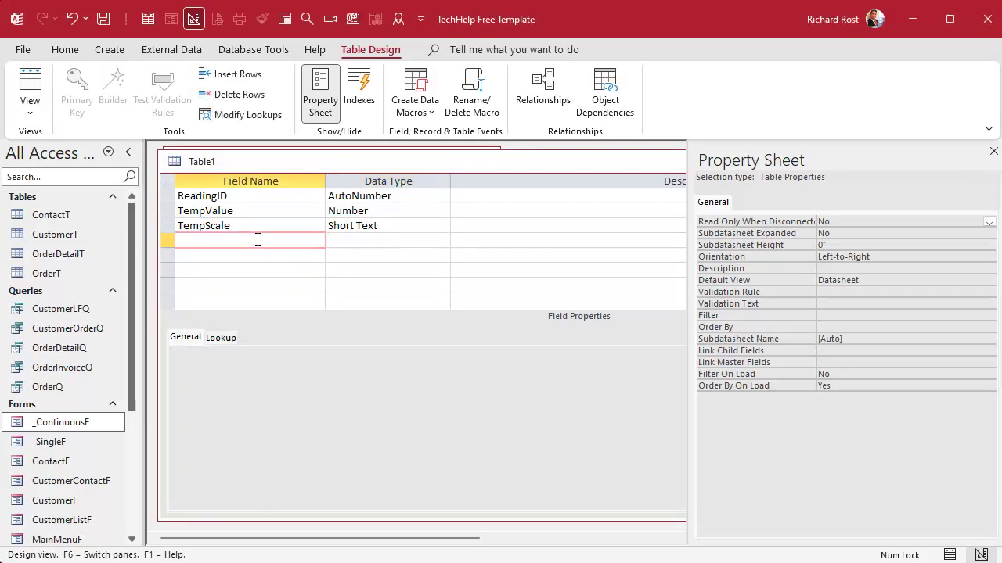
Step: Save the table as ReadingT, accepting a primary key on ReadingID
{"action": "key", "text": "ctrl+s"}
{"action": "type", "text": "Re"}
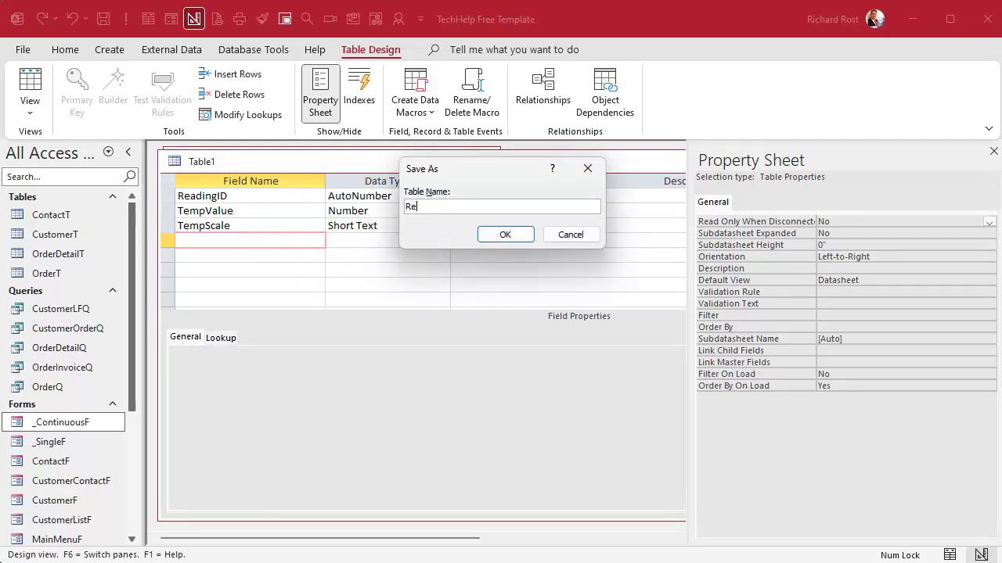
{"action": "type", "text": "adingT"}
{"action": "key", "text": "Return"}
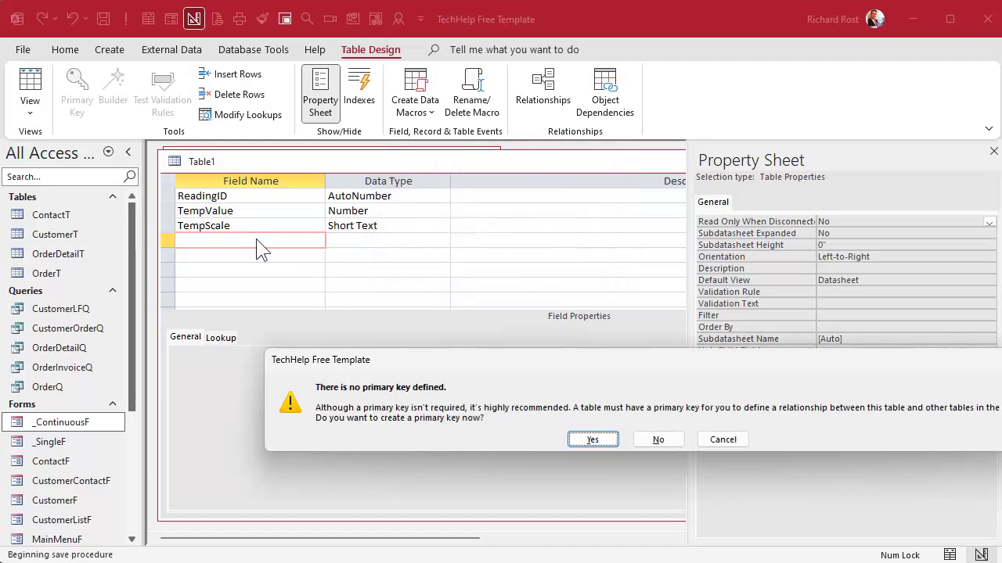
{"action": "left_click", "coordinate": [597, 441]}
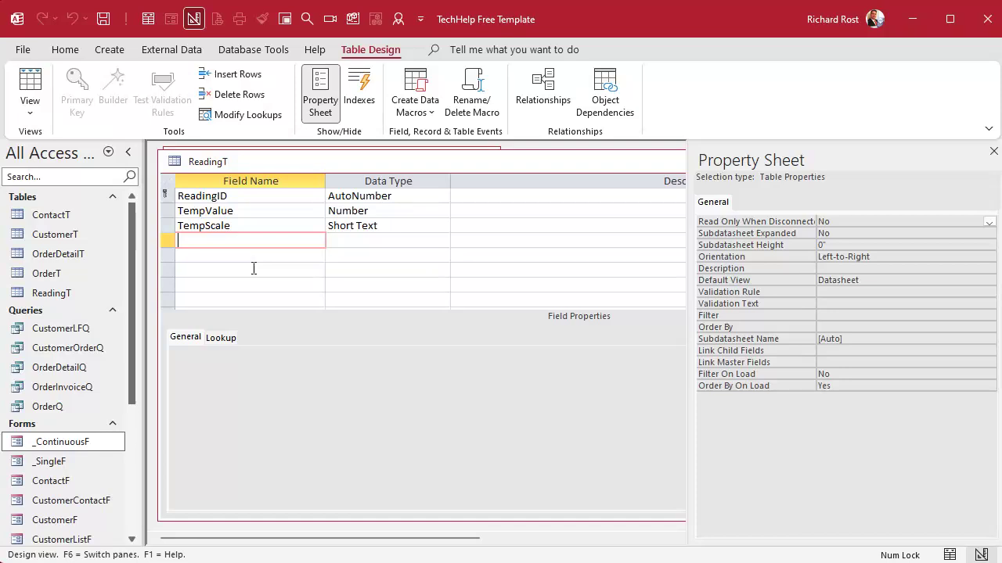
{"action": "left_click", "coordinate": [30, 86]}
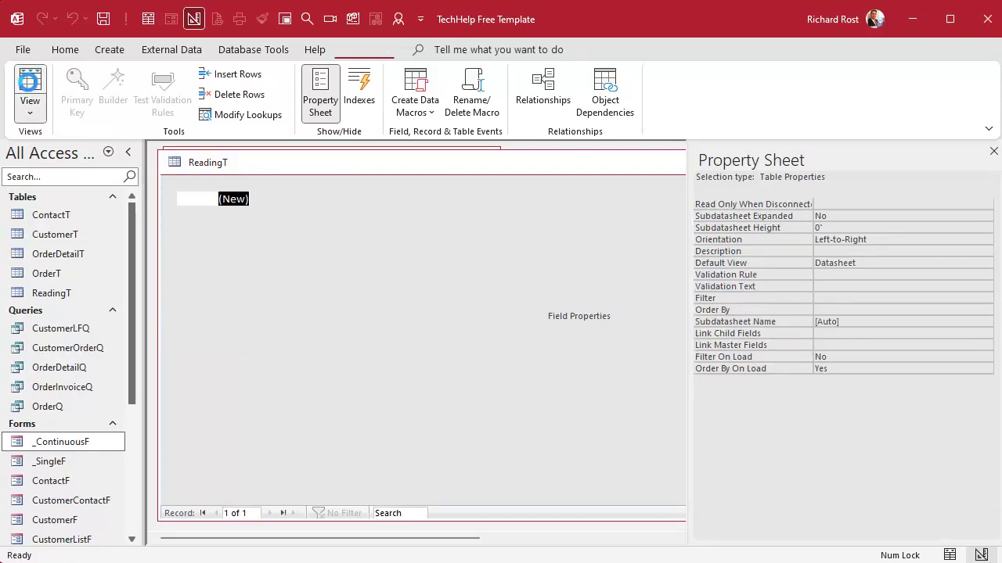
Step: Widen the TempValue and TempScale columns in the ReadingT datasheet
{"action": "left_click_drag", "start_coordinate": [327, 186], "coordinate": [347, 186]}
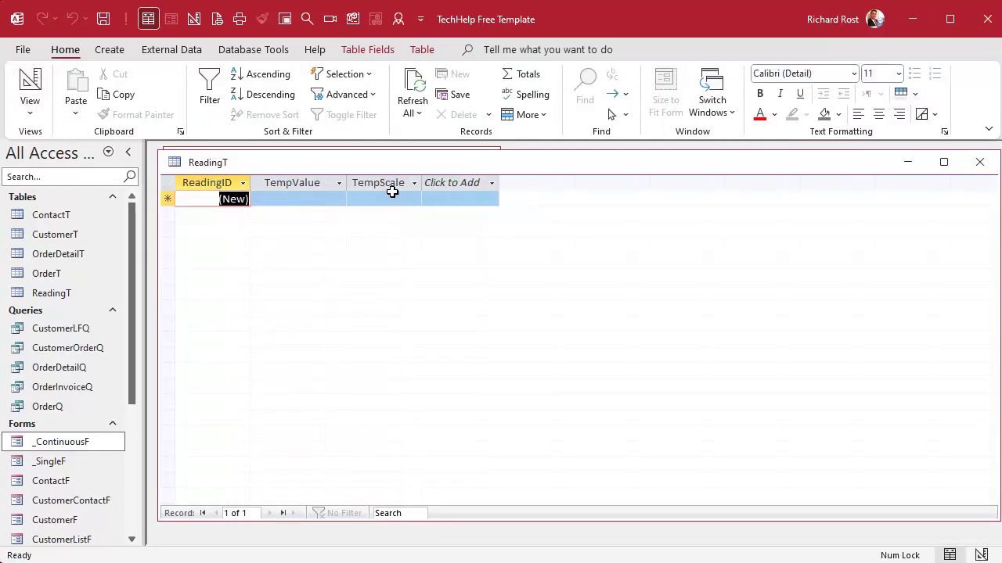
{"action": "left_click_drag", "start_coordinate": [421, 186], "coordinate": [440, 185]}
{"action": "left_click", "coordinate": [304, 196]}
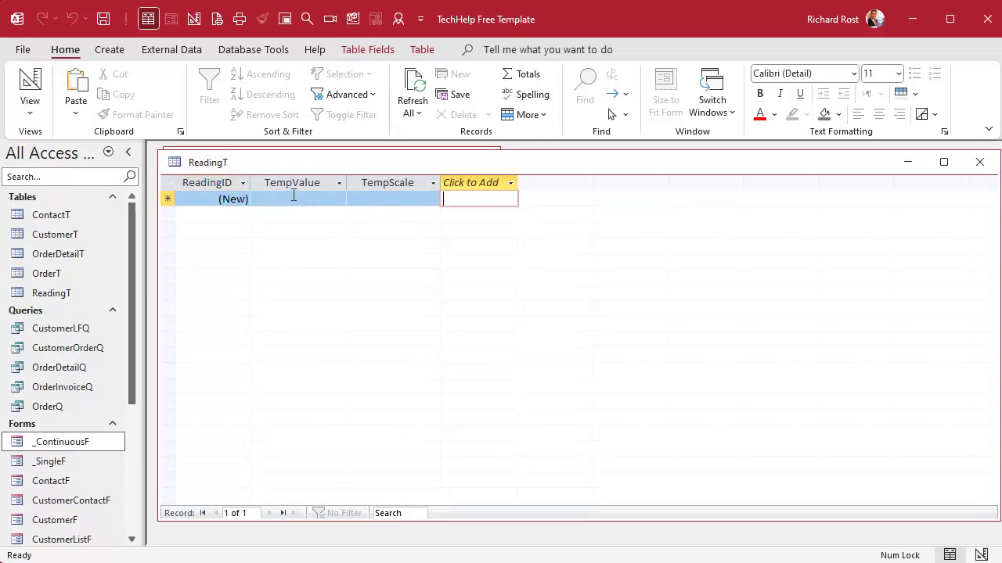
{"action": "left_click", "coordinate": [293, 195]}
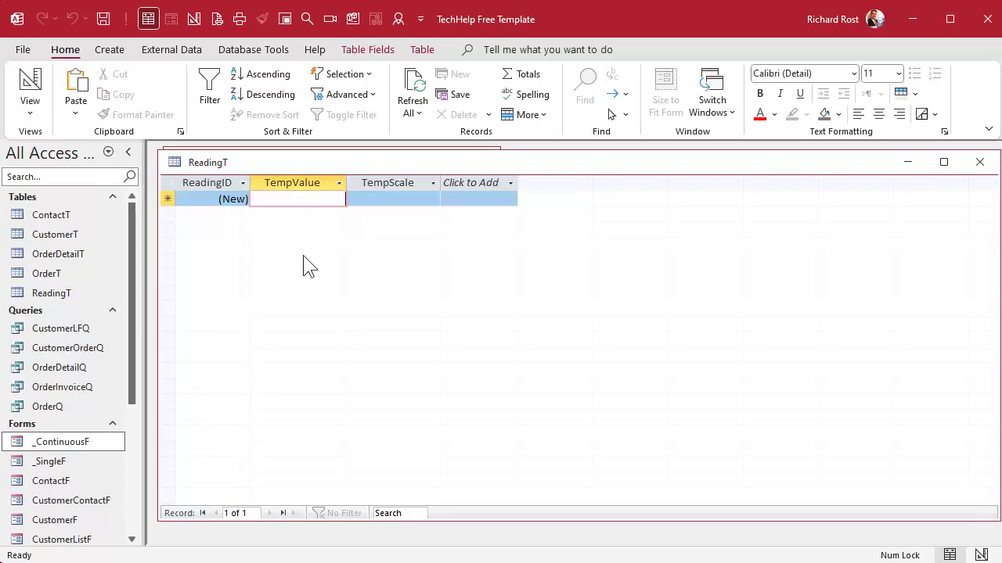
Step: Enter the readings 0 F, 0 C and 0 K
{"action": "type", "text": "0"}
{"action": "key", "text": "Tab"}
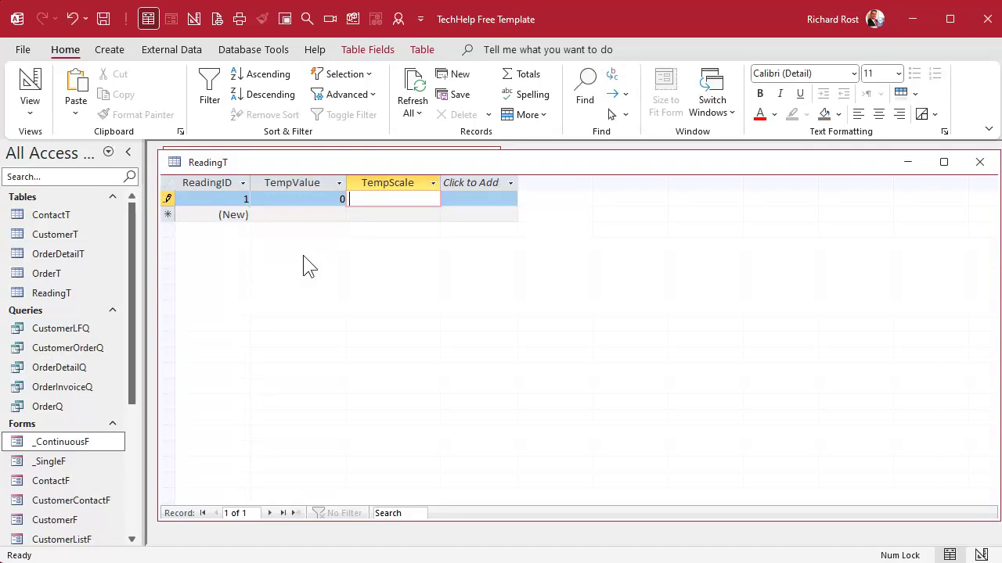
{"action": "type", "text": "F"}
{"action": "key", "text": "Tab"}
{"action": "key", "text": "Tab"}
{"action": "type", "text": "0"}
{"action": "key", "text": "Tab"}
{"action": "type", "text": "C"}
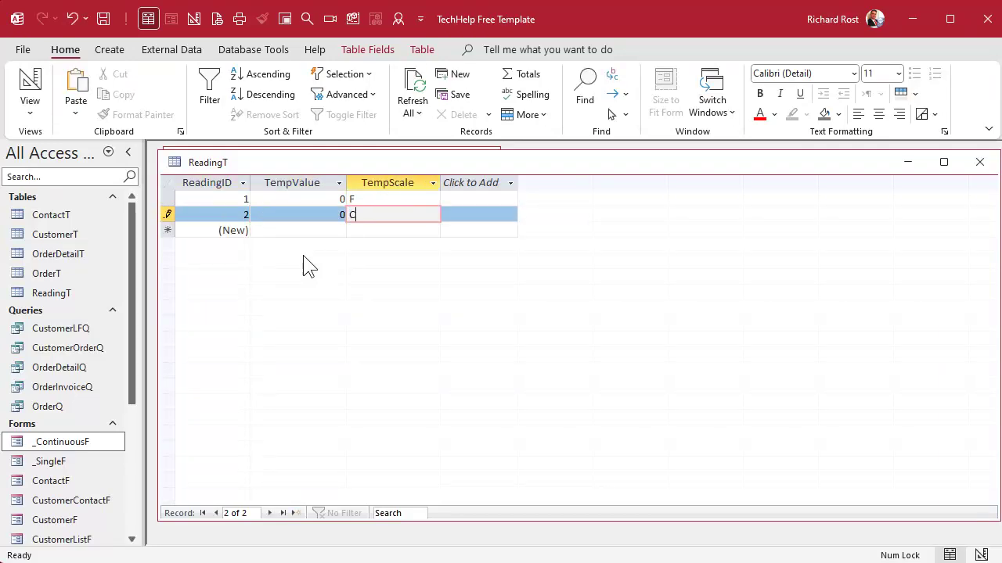
{"action": "key", "text": "Tab"}
{"action": "key", "text": "Tab"}
{"action": "type", "text": "0"}
{"action": "key", "text": "Tab"}
{"action": "type", "text": "K"}
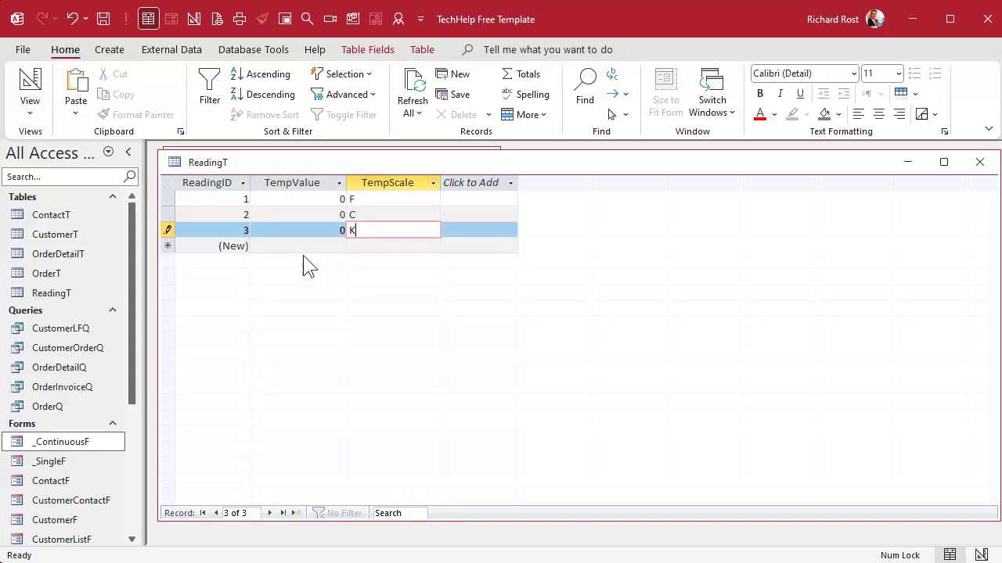
Step: Enter the readings 100 F, 100 C and 100 K
{"action": "key", "text": "Tab"}
{"action": "key", "text": "Tab"}
{"action": "type", "text": "100"}
{"action": "key", "text": "Tab"}
{"action": "type", "text": "F"}
{"action": "key", "text": "Tab"}
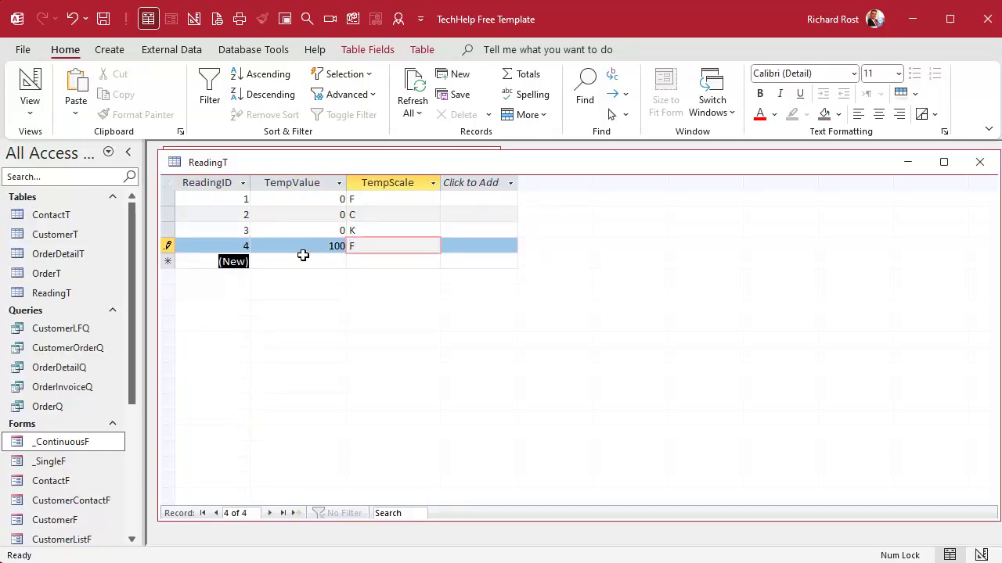
{"action": "key", "text": "Tab"}
{"action": "type", "text": "100"}
{"action": "key", "text": "Tab"}
{"action": "type", "text": "C"}
{"action": "key", "text": "Tab"}
{"action": "key", "text": "Tab"}
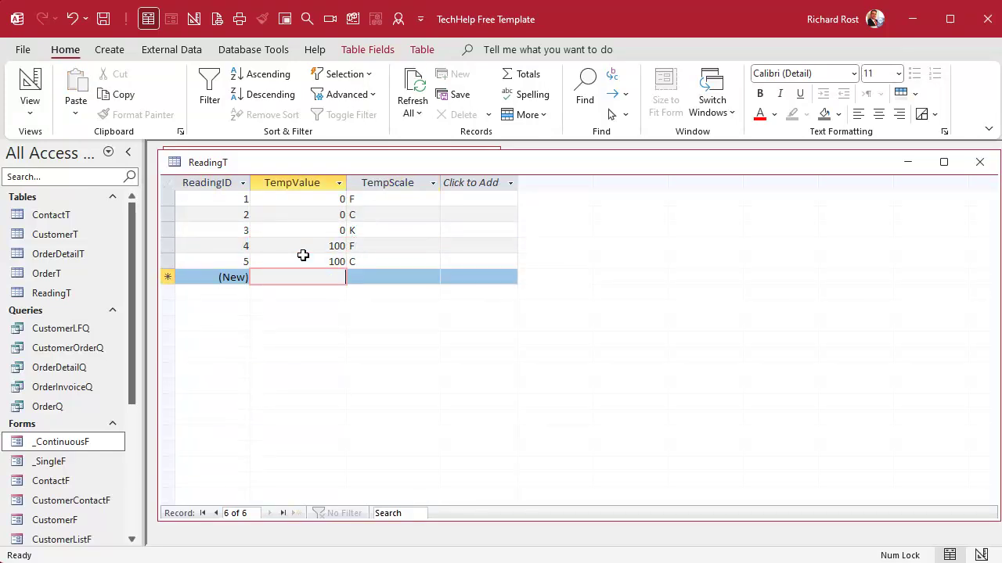
{"action": "type", "text": "100"}
{"action": "key", "text": "Tab"}
{"action": "type", "text": "K"}
{"action": "key", "text": "Tab"}
{"action": "key", "text": "Tab"}
{"action": "key", "text": "Tab"}
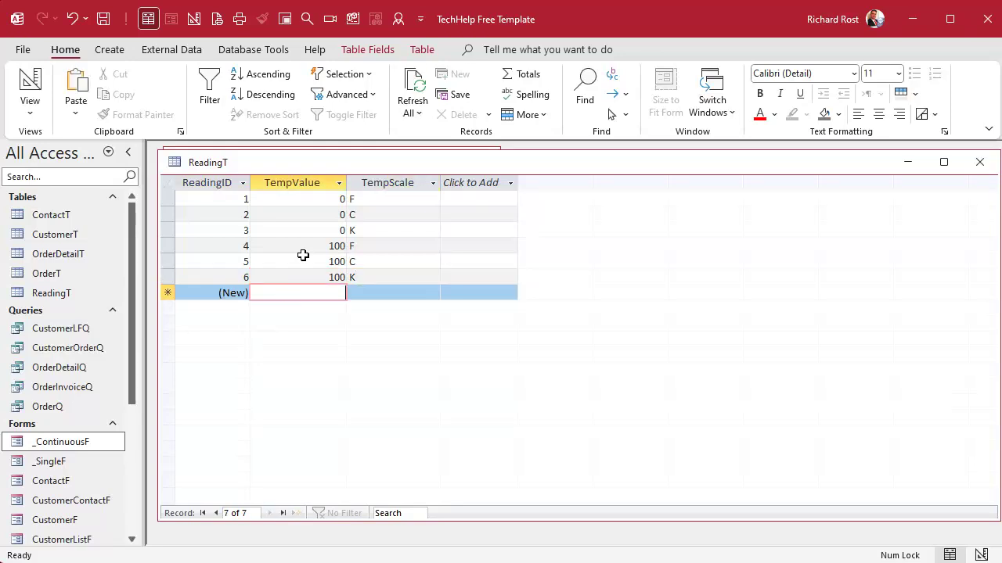
Step: Enter the readings 75 F, 20 C and 50 K, then close ReadingT
{"action": "type", "text": "7"}
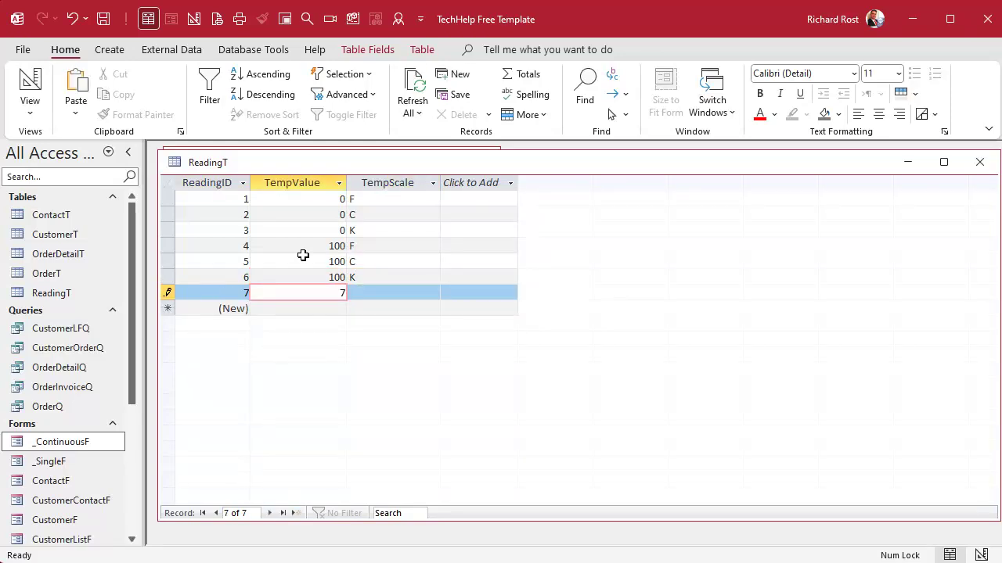
{"action": "type", "text": "5"}
{"action": "key", "text": "Tab"}
{"action": "type", "text": "F"}
{"action": "key", "text": "Tab"}
{"action": "key", "text": "Tab"}
{"action": "key", "text": "Tab"}
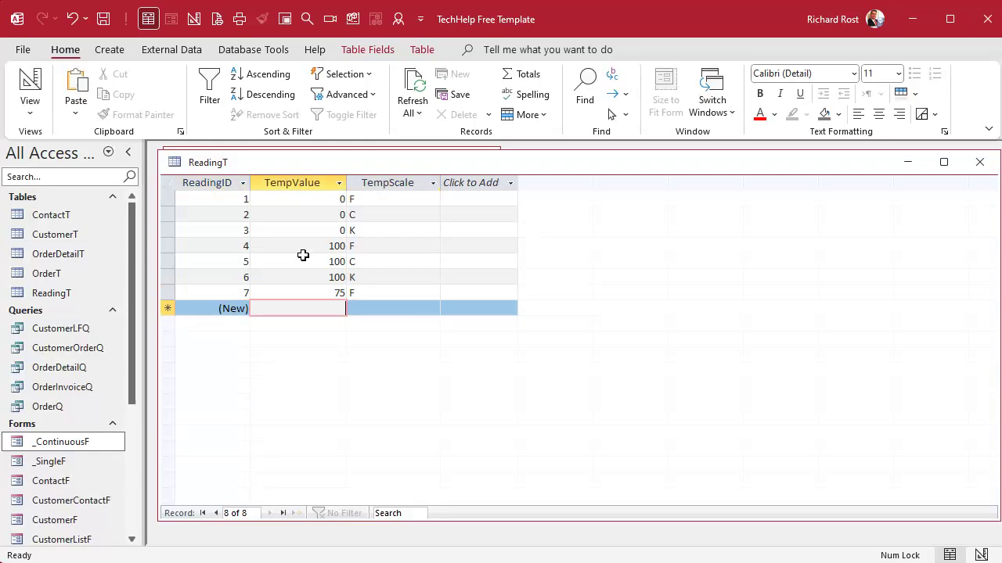
{"action": "type", "text": "20"}
{"action": "key", "text": "Tab"}
{"action": "type", "text": "C"}
{"action": "key", "text": "Tab"}
{"action": "key", "text": "Tab"}
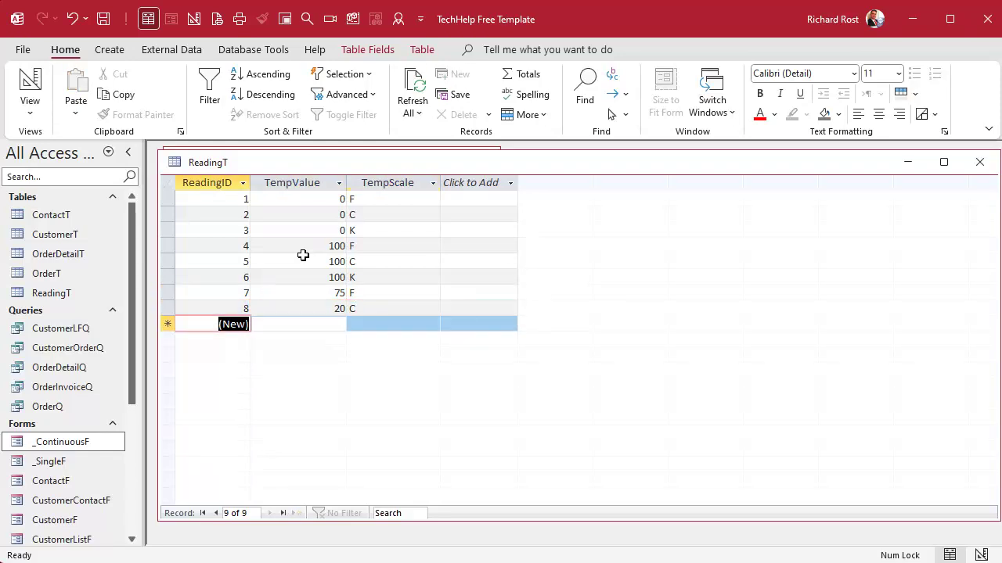
{"action": "key", "text": "Tab"}
{"action": "type", "text": "50"}
{"action": "key", "text": "Tab"}
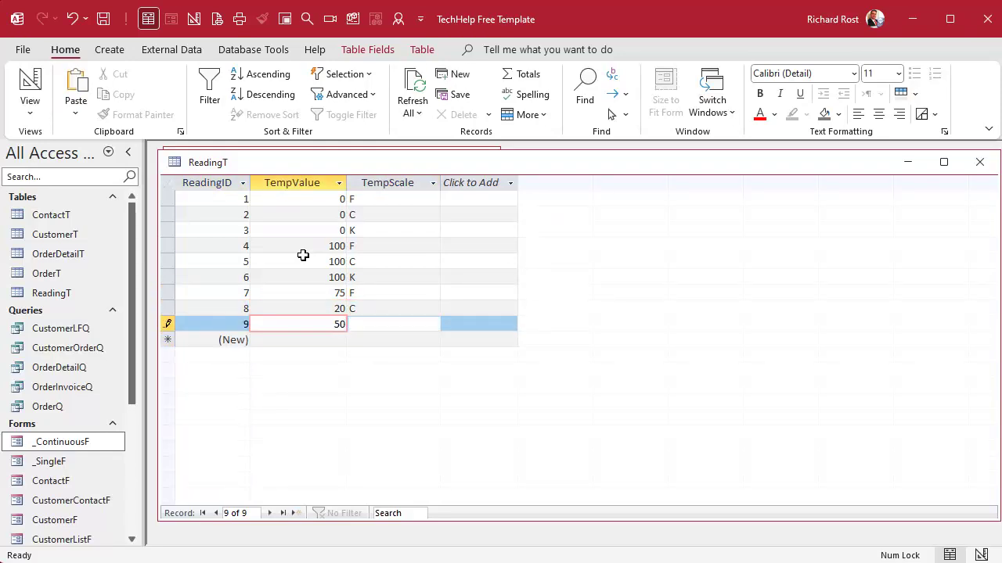
{"action": "type", "text": "K"}
{"action": "key", "text": "Tab"}
{"action": "key", "text": "Tab"}
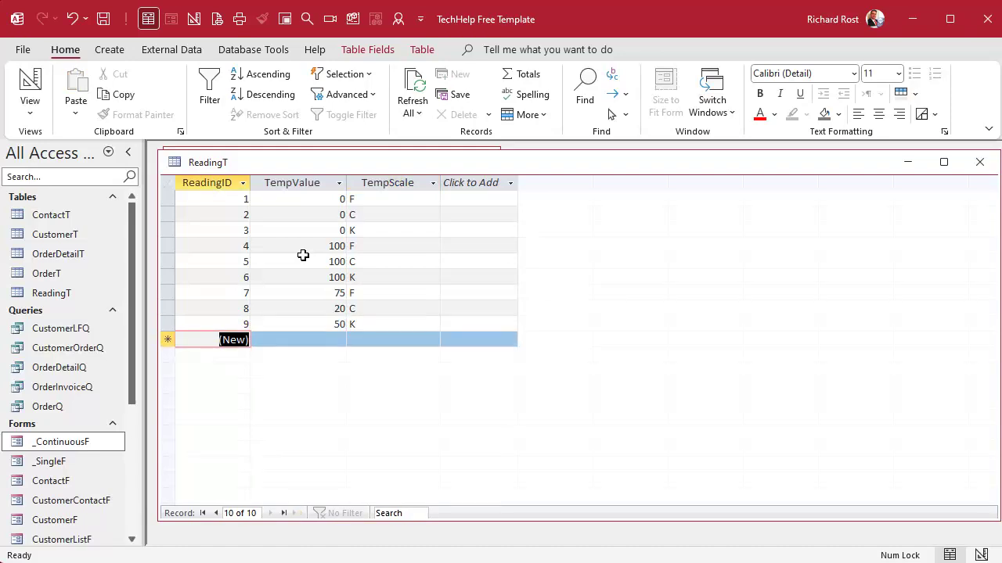
{"action": "left_click", "coordinate": [996, 167]}
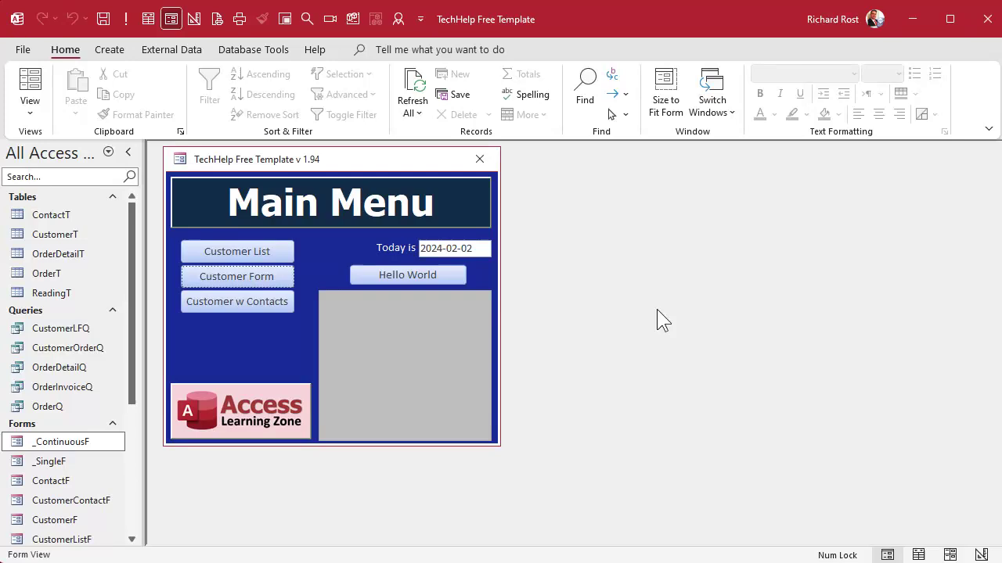